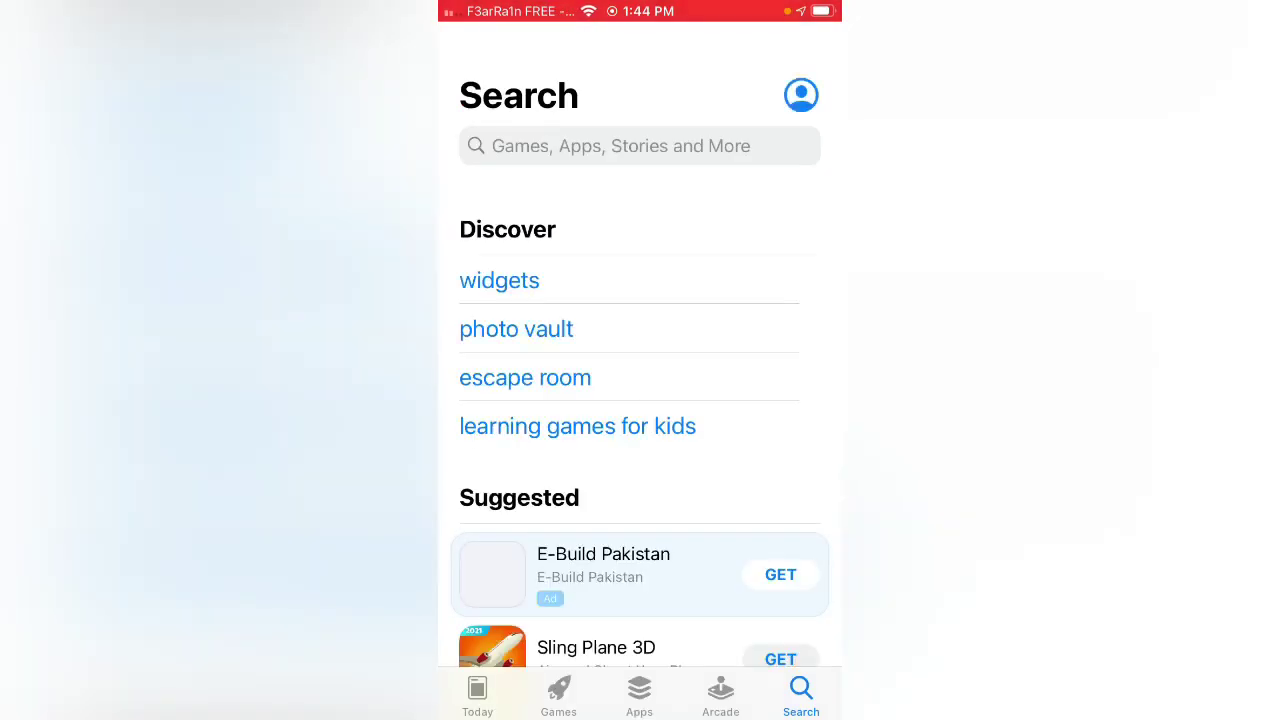
scroll(640, 400, "down", 2)
left_click(780, 511)
left_click(596, 510)
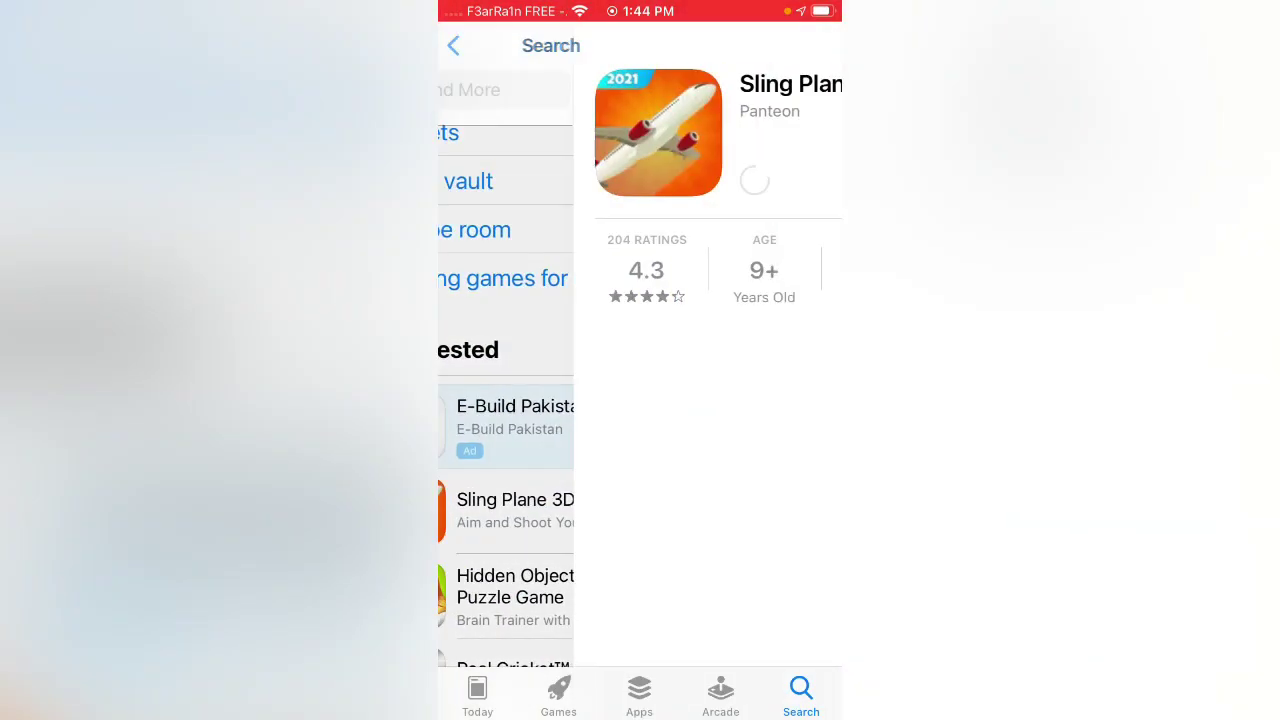
scroll(640, 270, "right", 3)
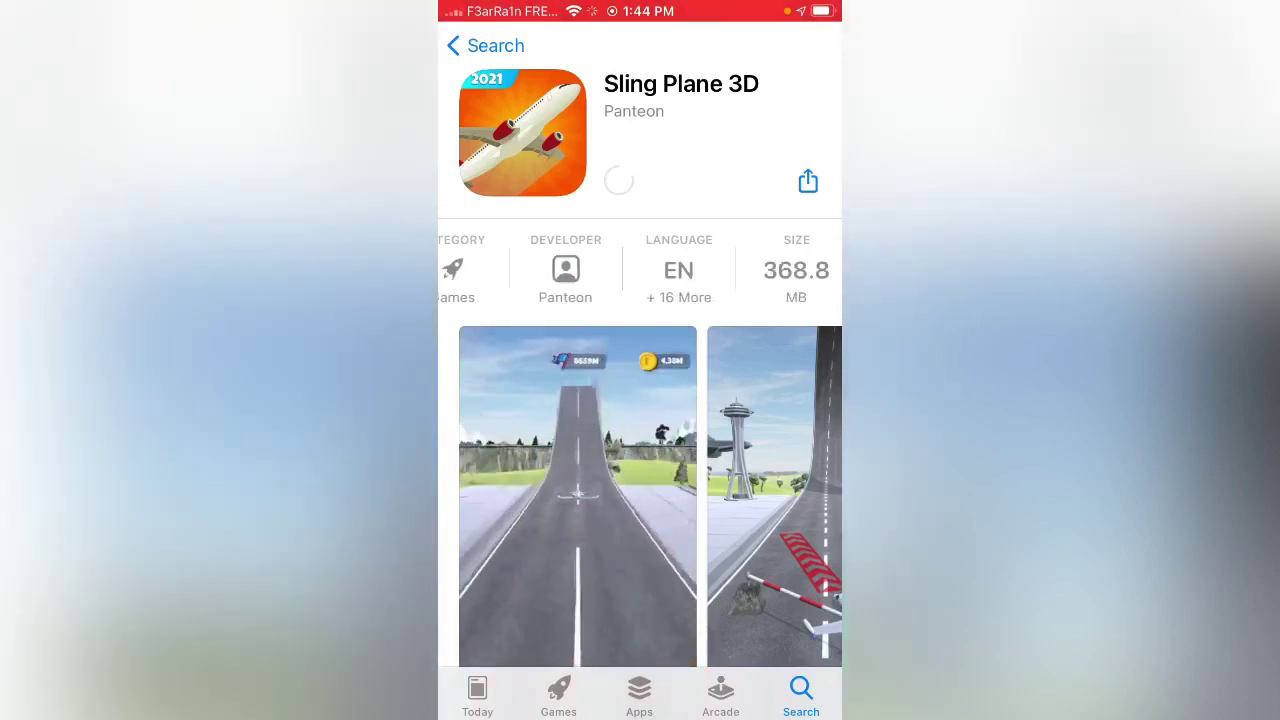
scroll(640, 270, "left", 2)
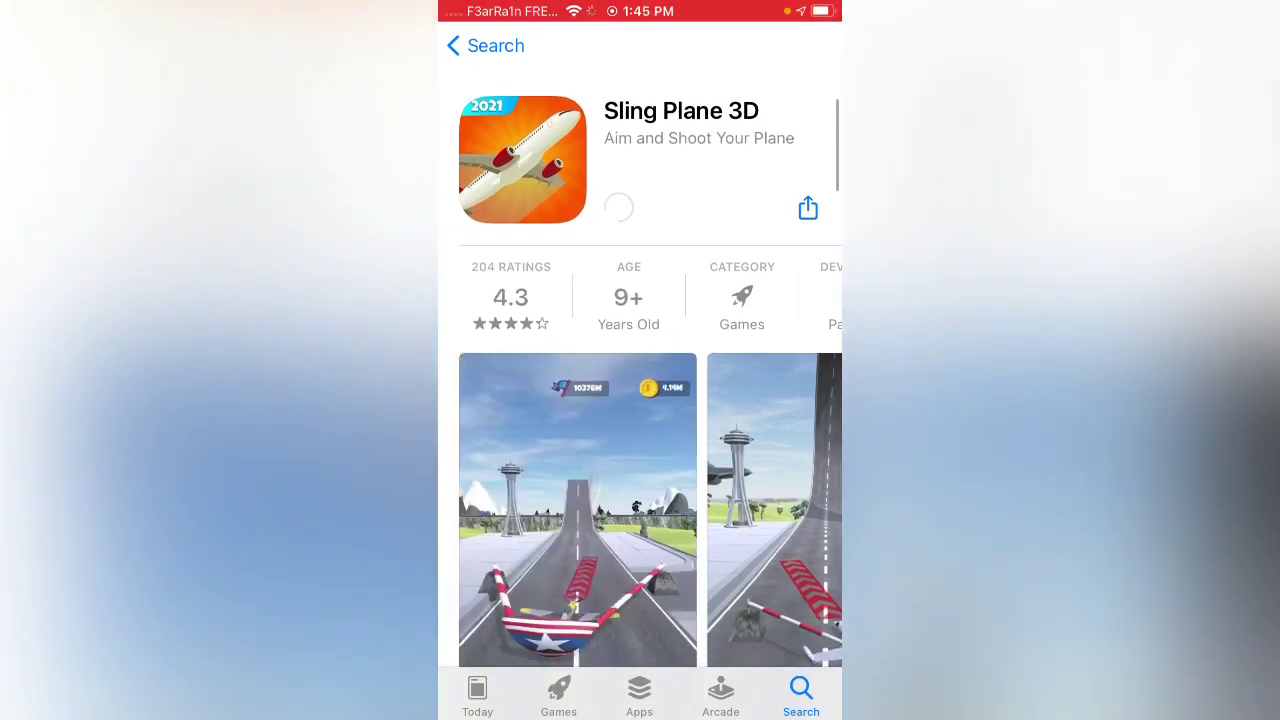
left_click(485, 45)
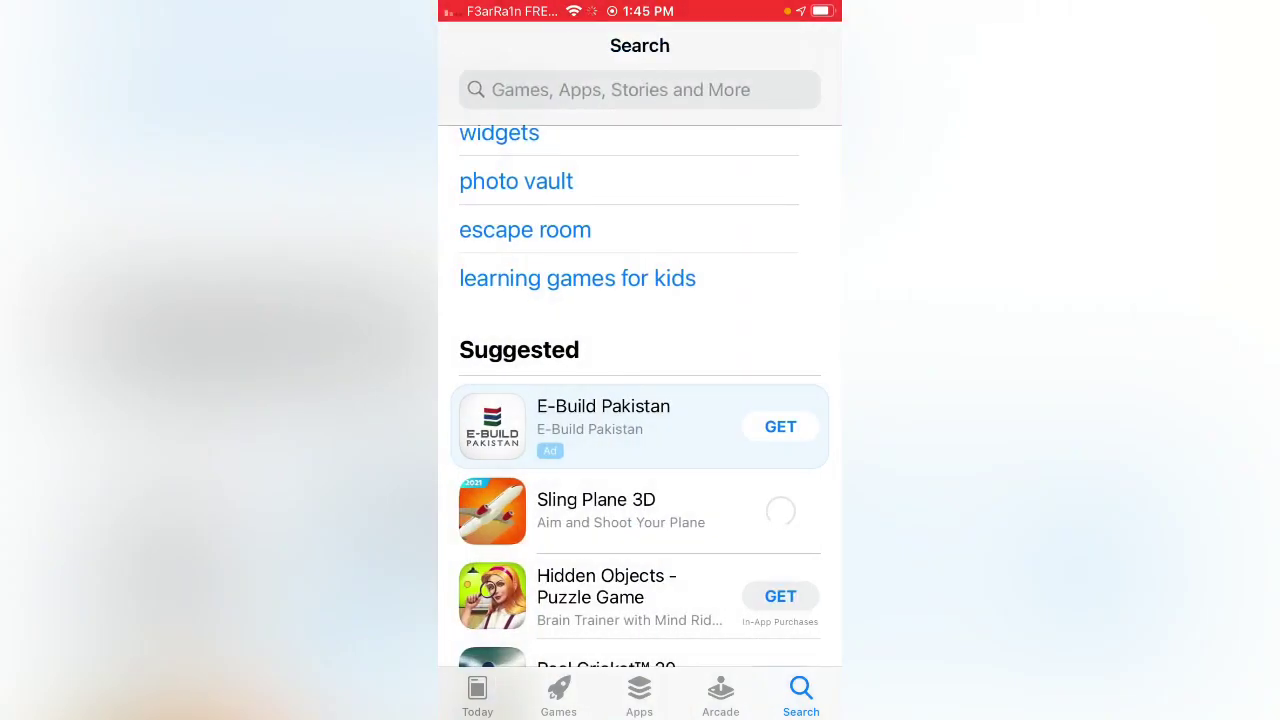
left_click(596, 510)
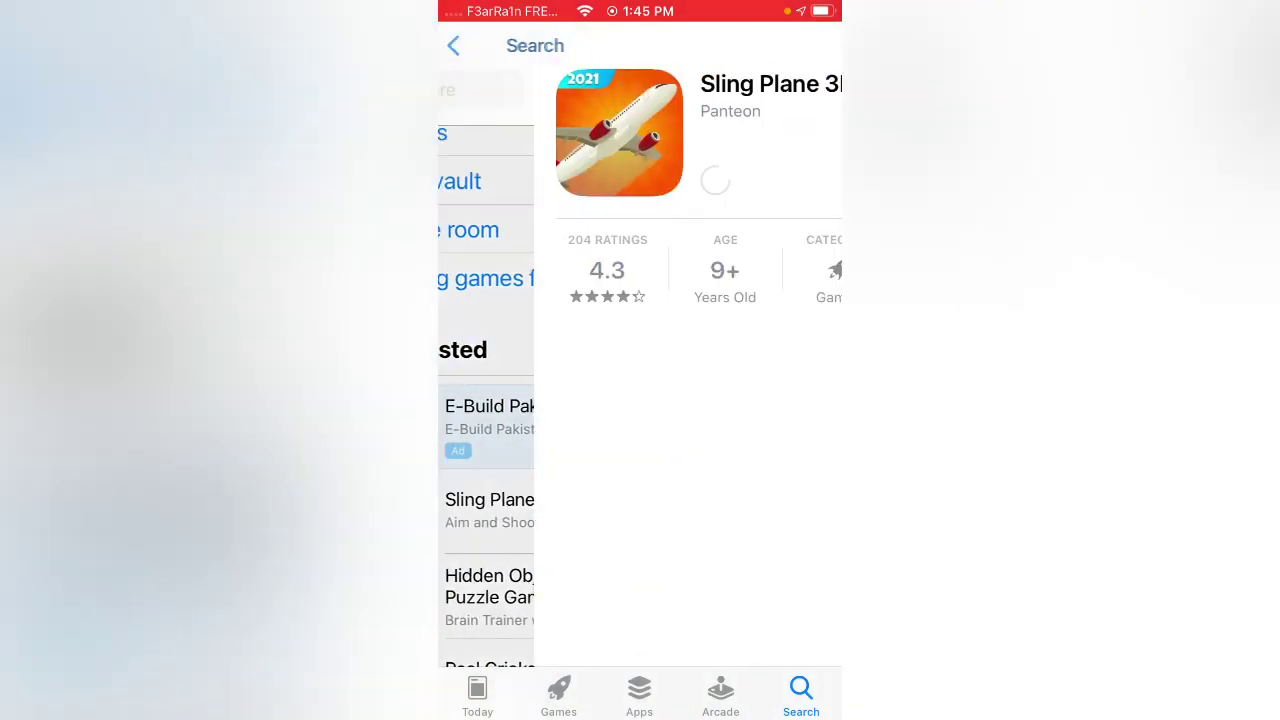
left_click_drag(760, 270, 500, 270)
left_click_drag(680, 500, 450, 500)
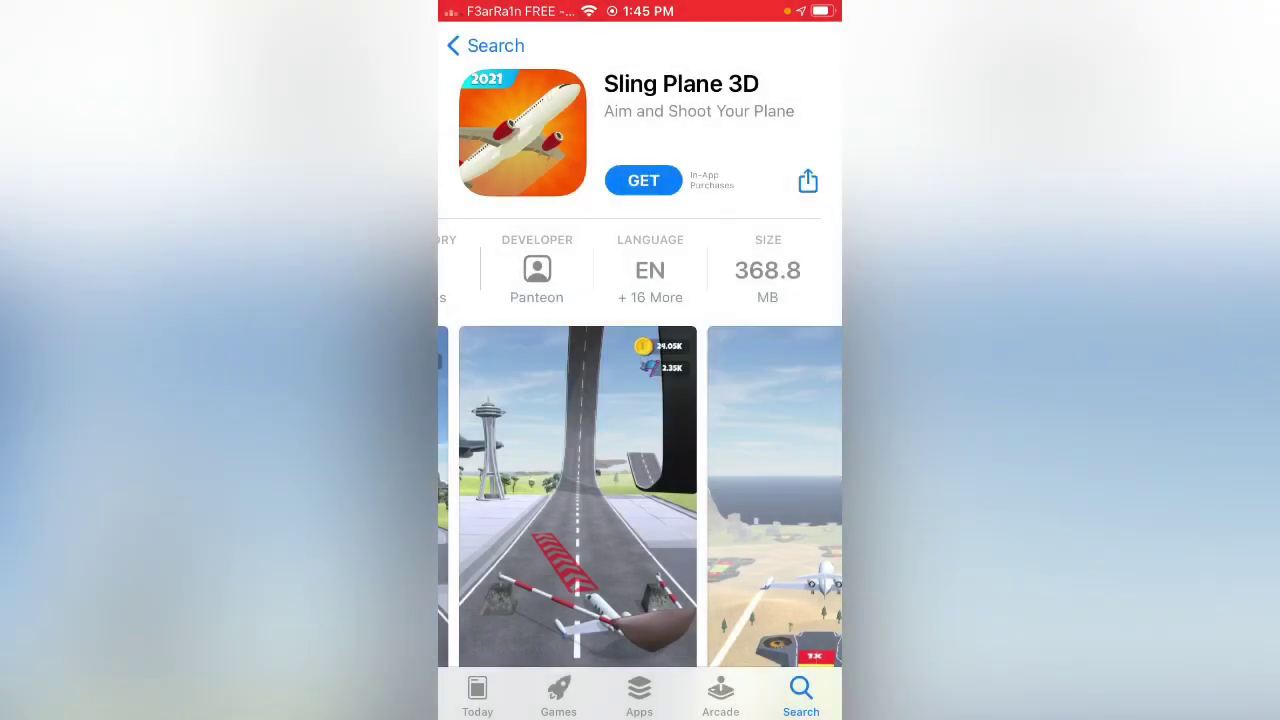
left_click(453, 45)
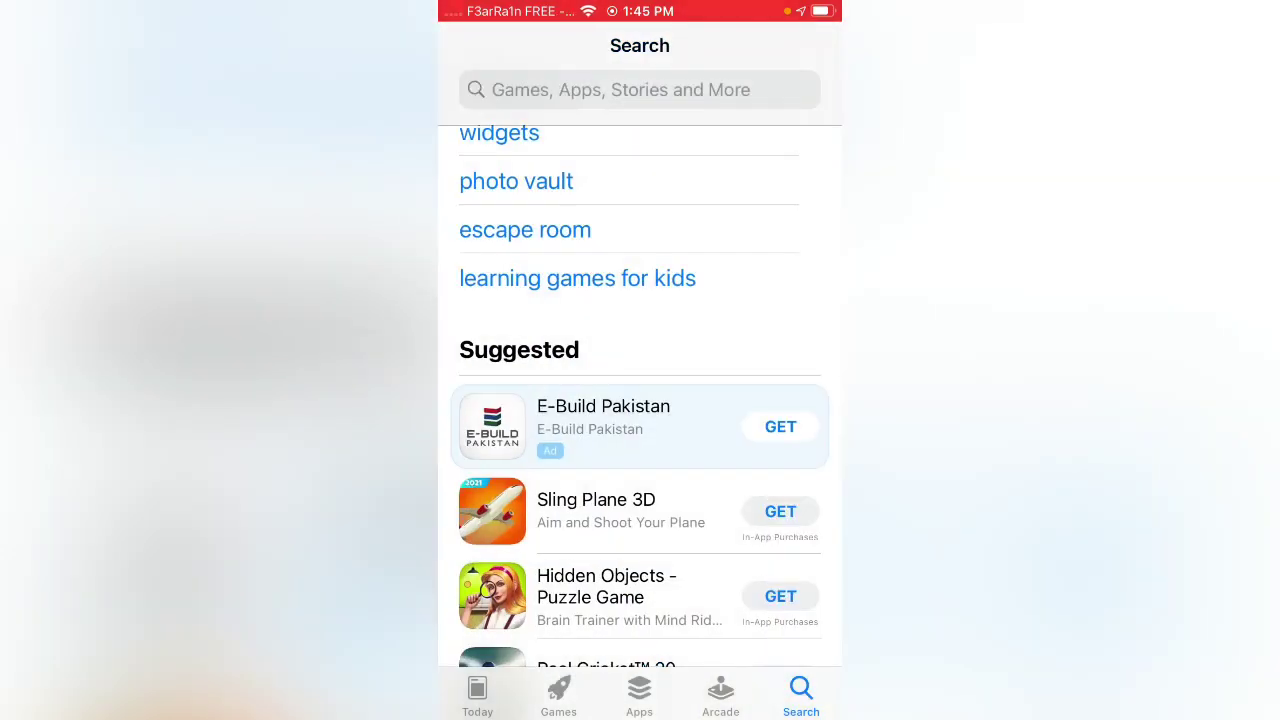
Step: From the Today page, open the Apple ID account settings and reach Country/Region
left_click(477, 690)
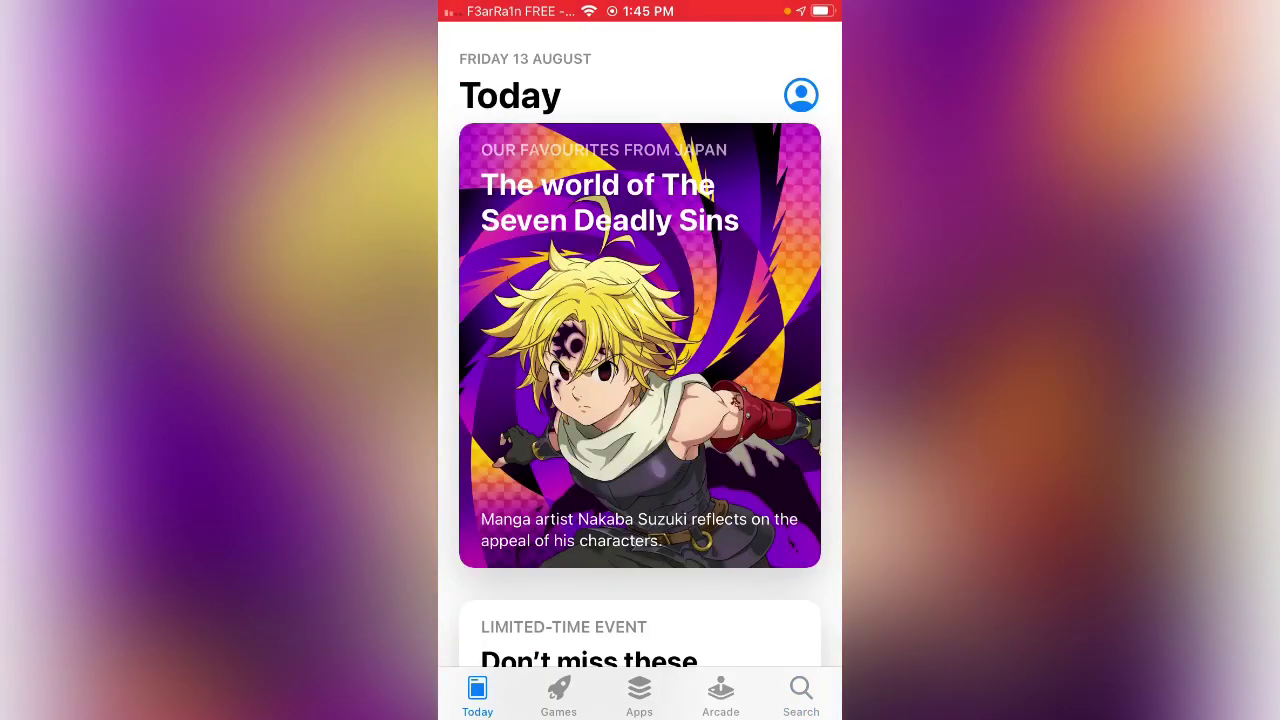
left_click(800, 95)
left_click(803, 71)
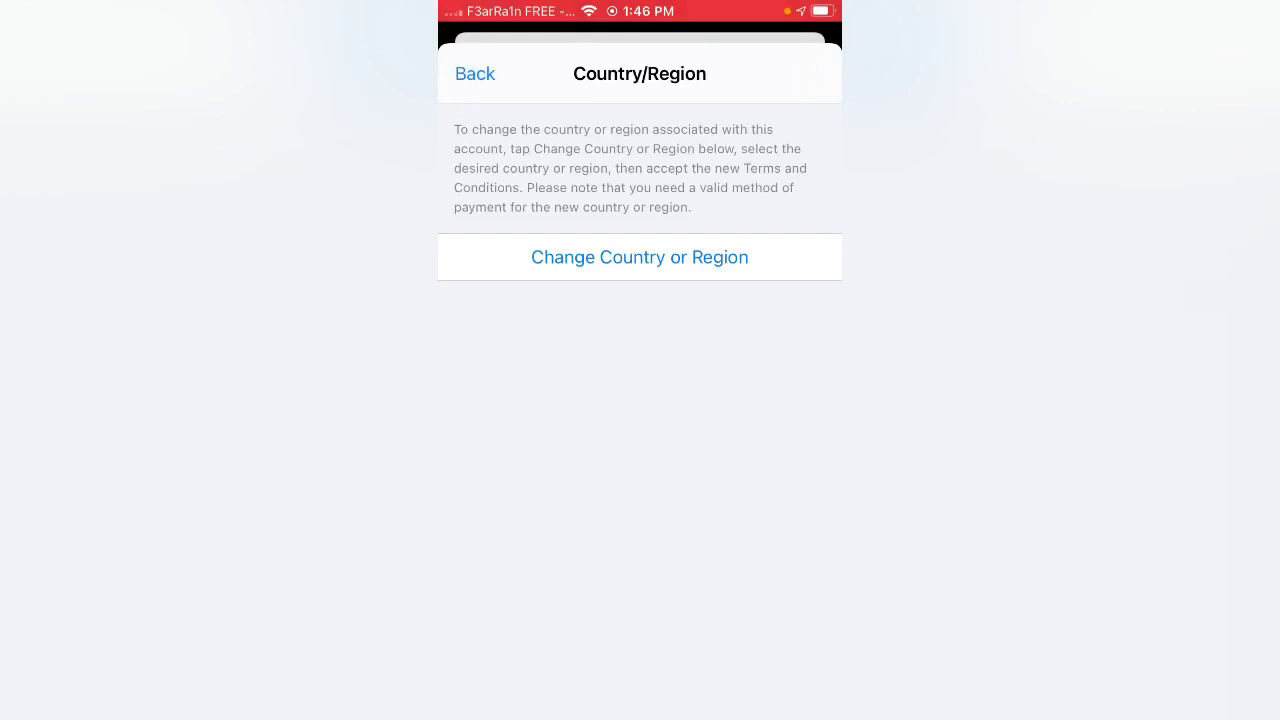
Step: Switch the store country to Australia and agree to the Terms and Conditions twice
left_click(639, 257)
scroll(640, 400, "down", 3)
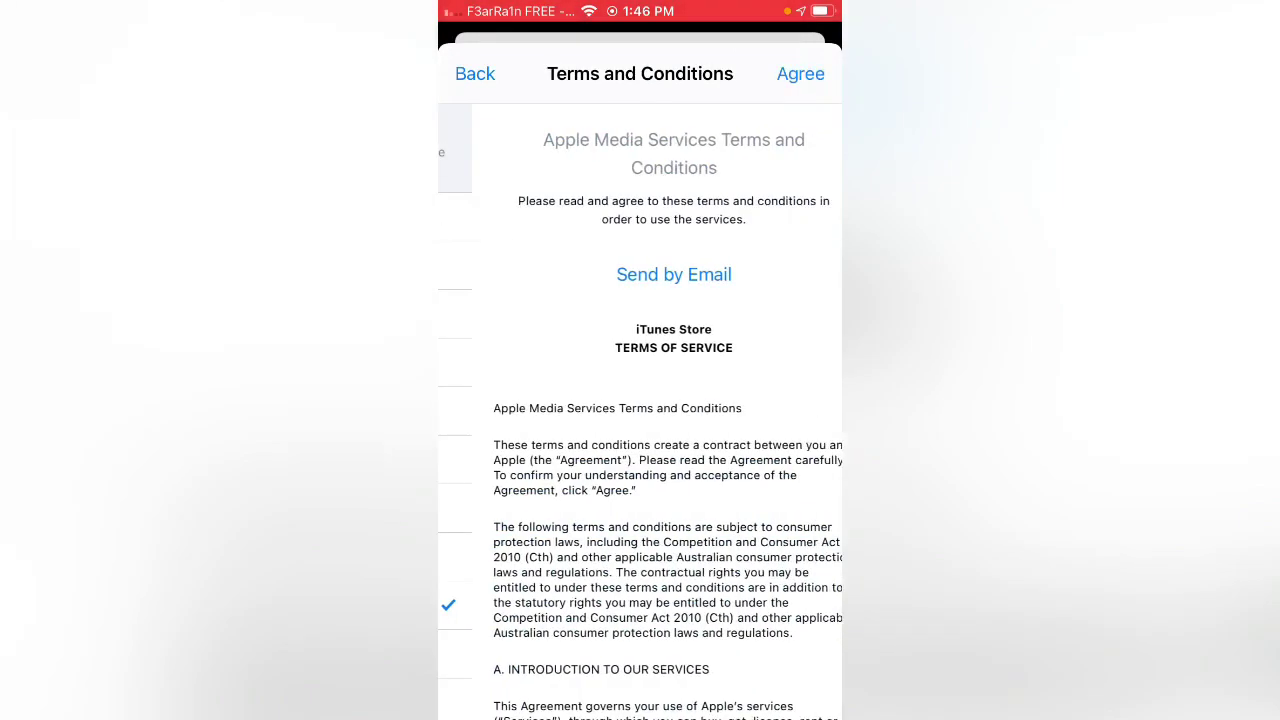
left_click(800, 73)
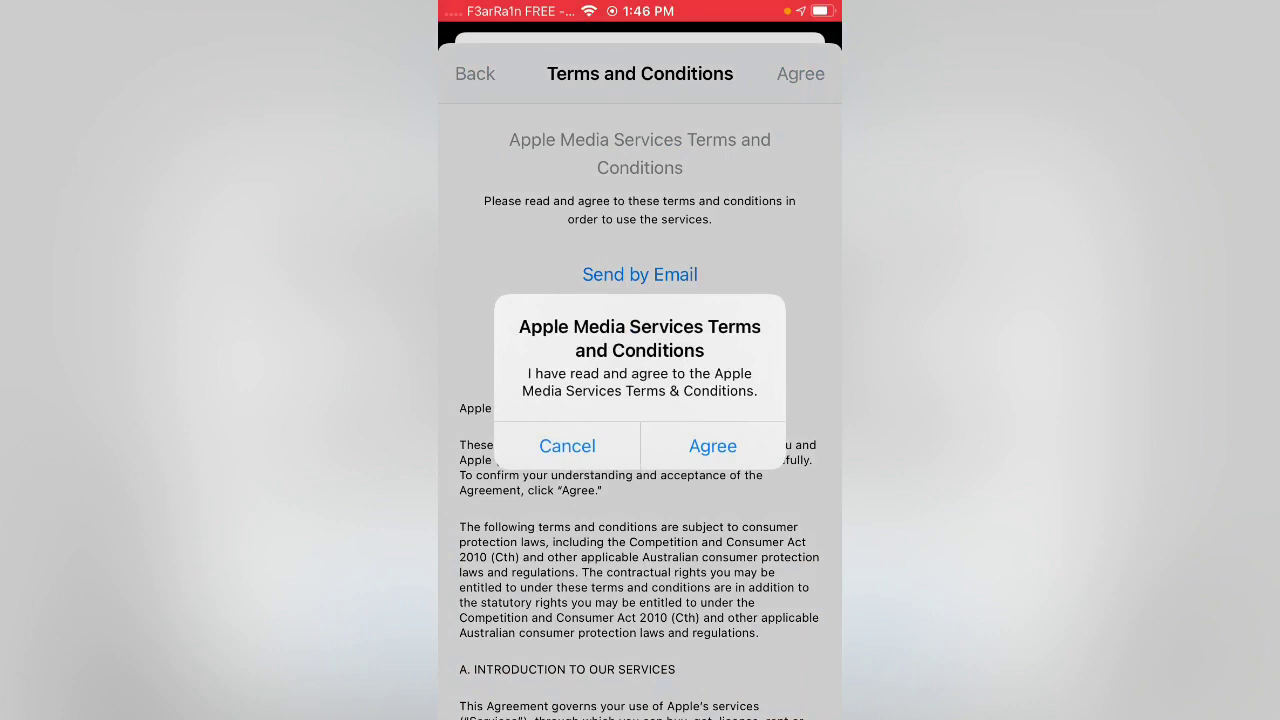
left_click(712, 446)
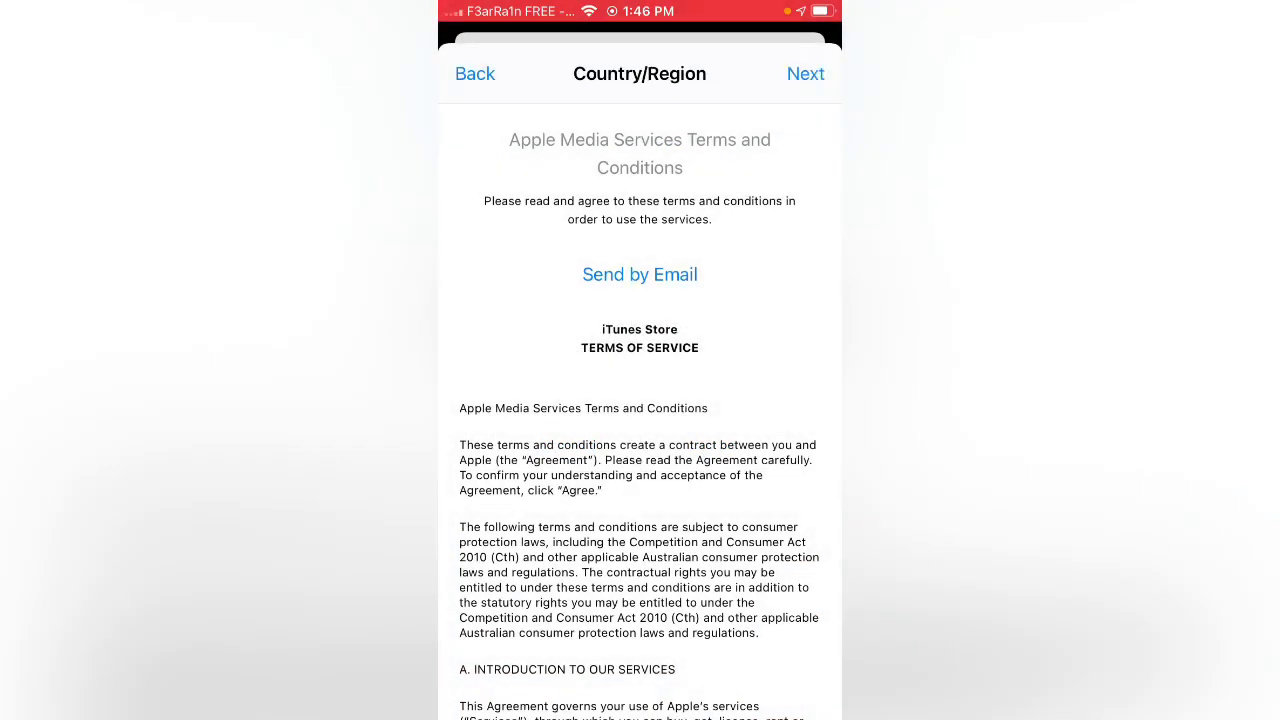
Step: Set payment method to None and fill the address lines with 'Add', 'Any', 'Adress', 'And'
left_click(475, 322)
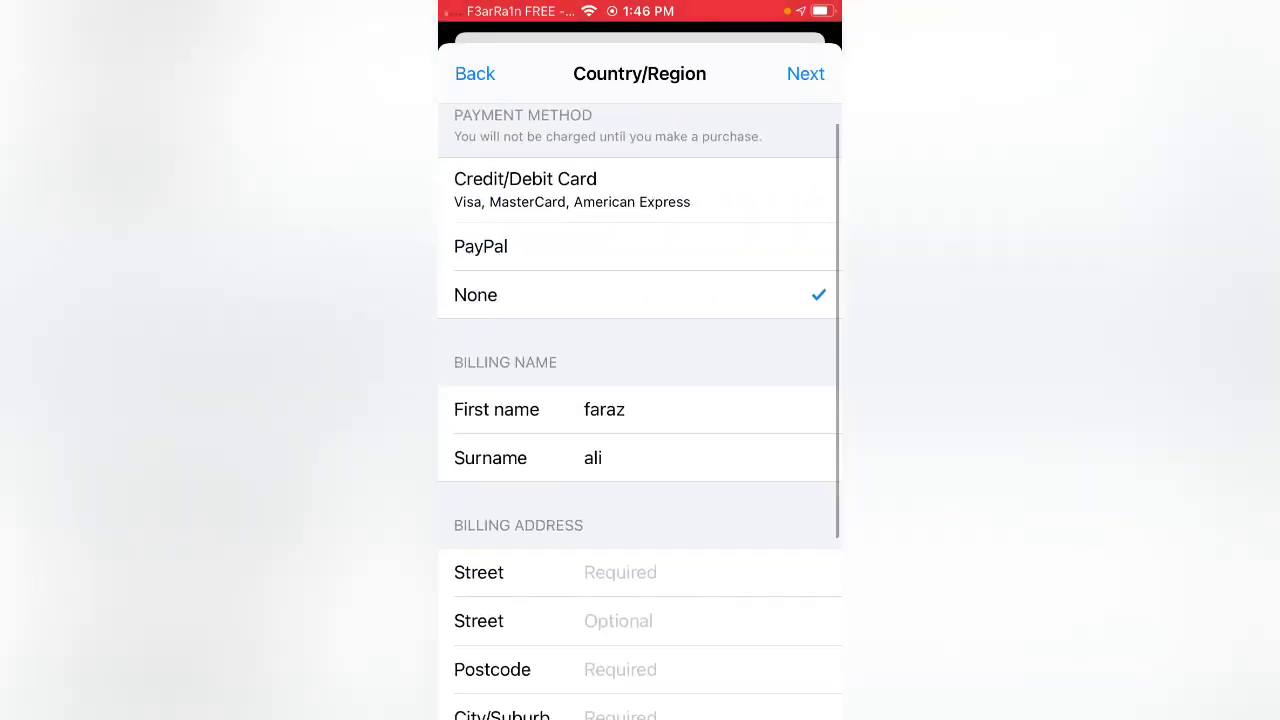
scroll(640, 400, "down", 3)
left_click(620, 409)
type("Ad")
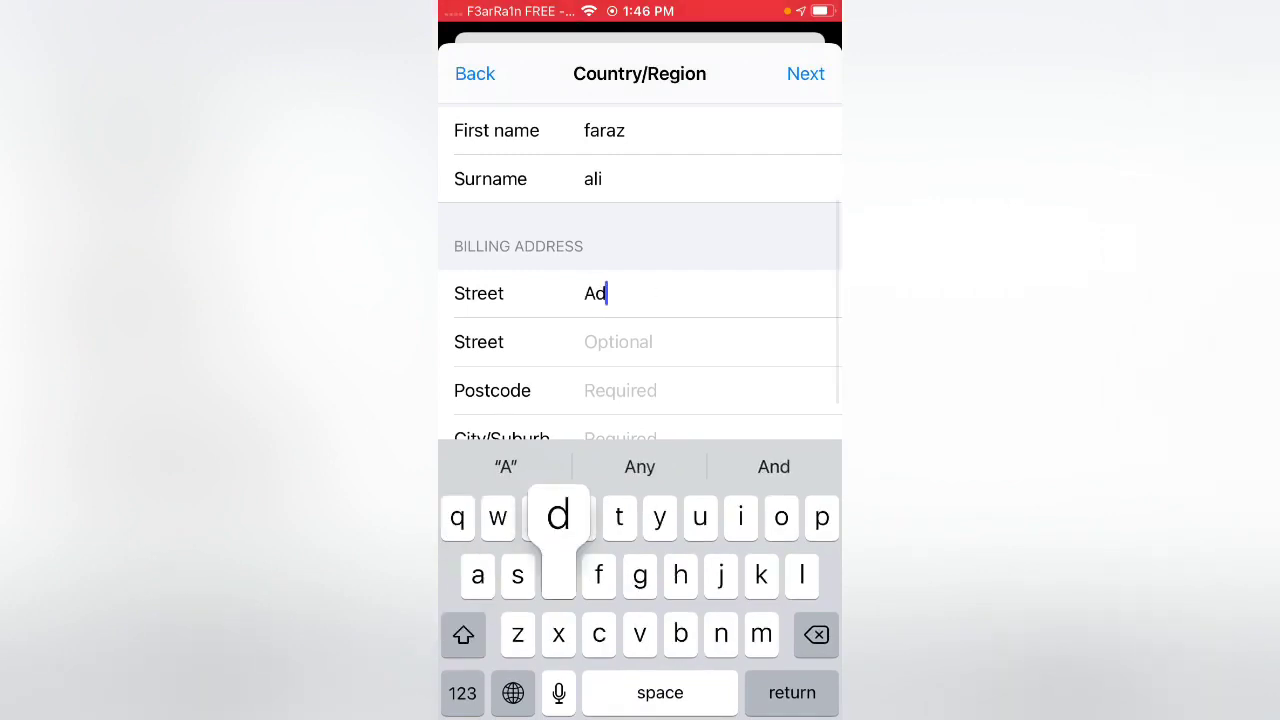
type("d")
key("Return")
type("Any")
key("Return")
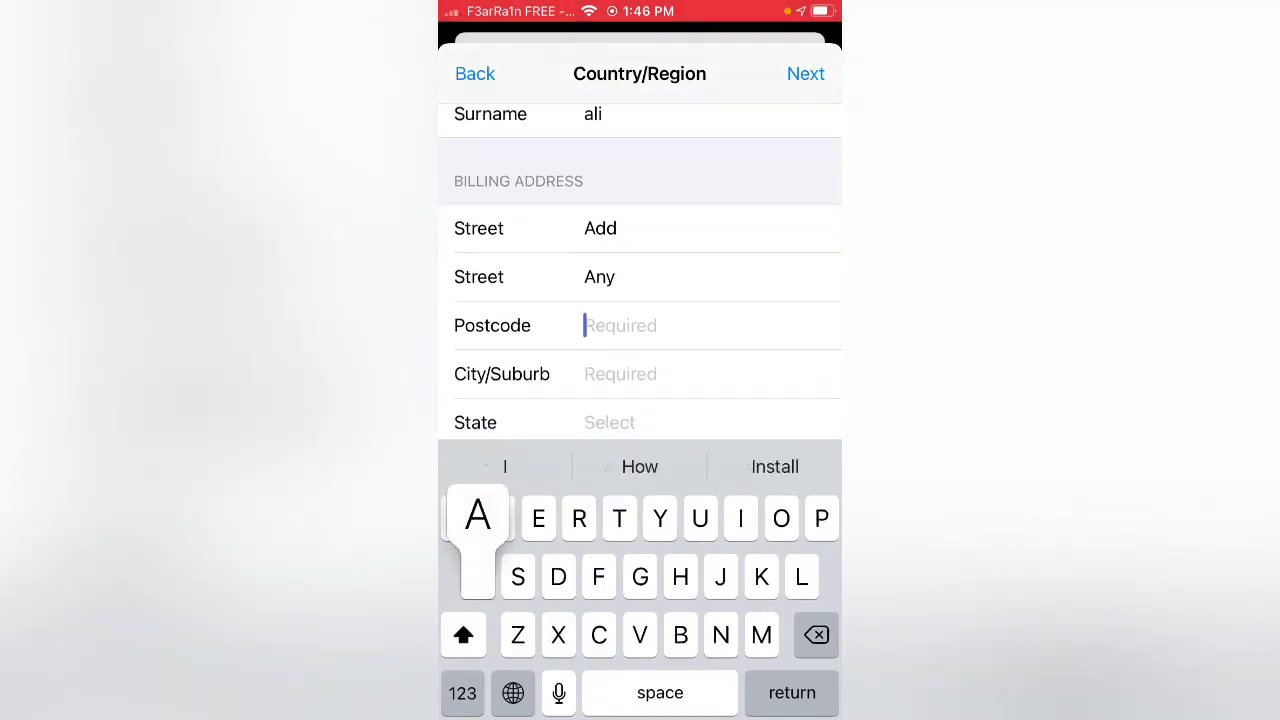
type("Adress")
key("Return")
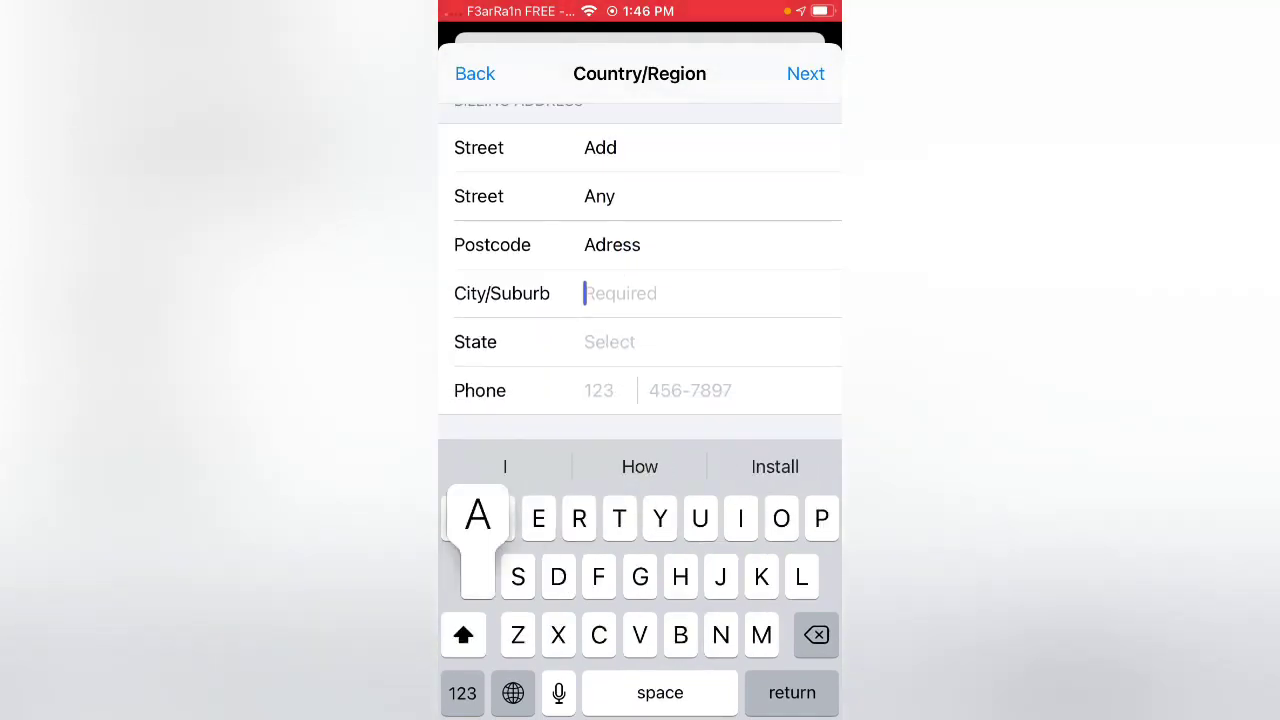
type("And")
key("Return")
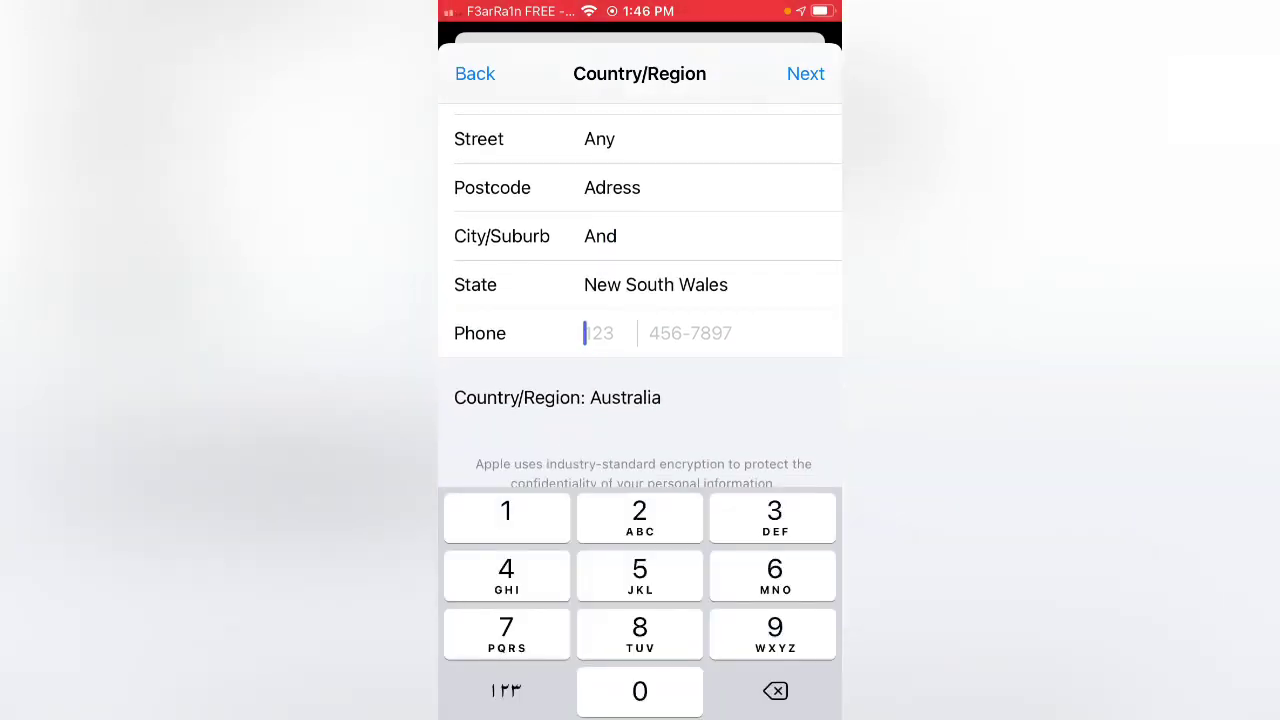
Step: Enter a phone number and postcode 1000, then save the billing details
type("123 456-7890")
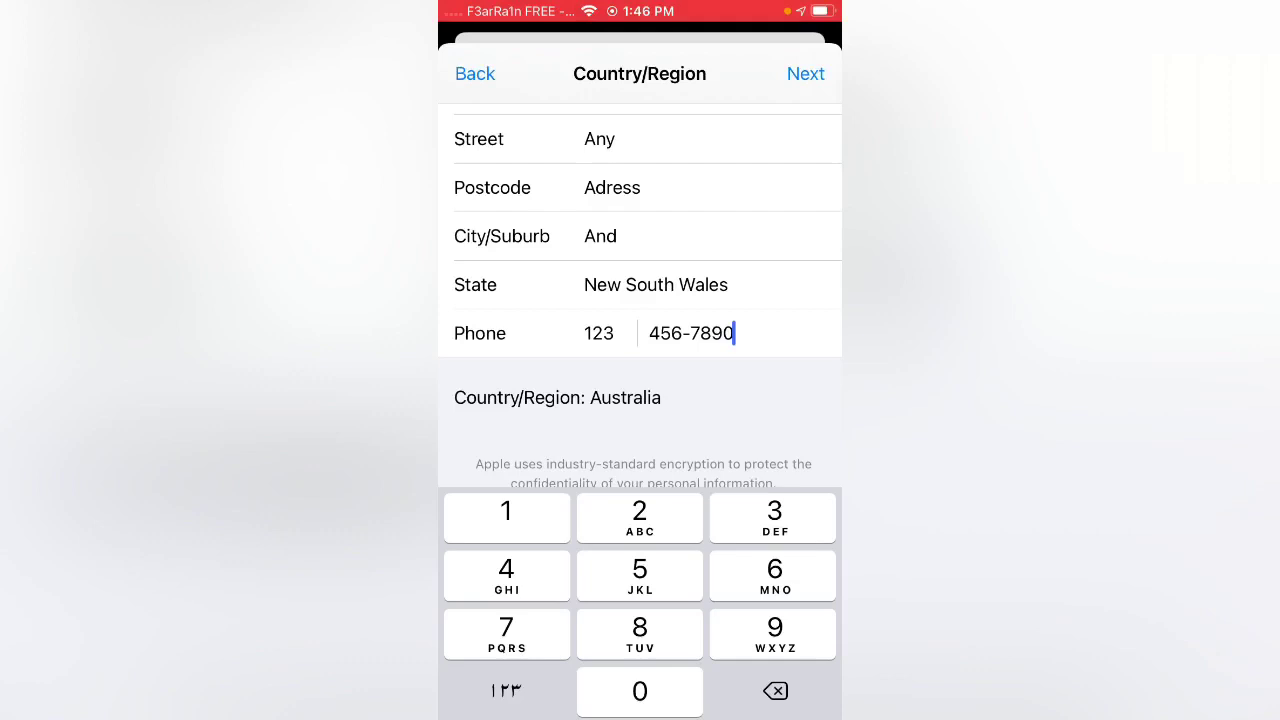
left_click(650, 187)
key("BackSpace")
key("BackSpace")
key("BackSpace")
key("BackSpace")
key("BackSpace")
key("BackSpace")
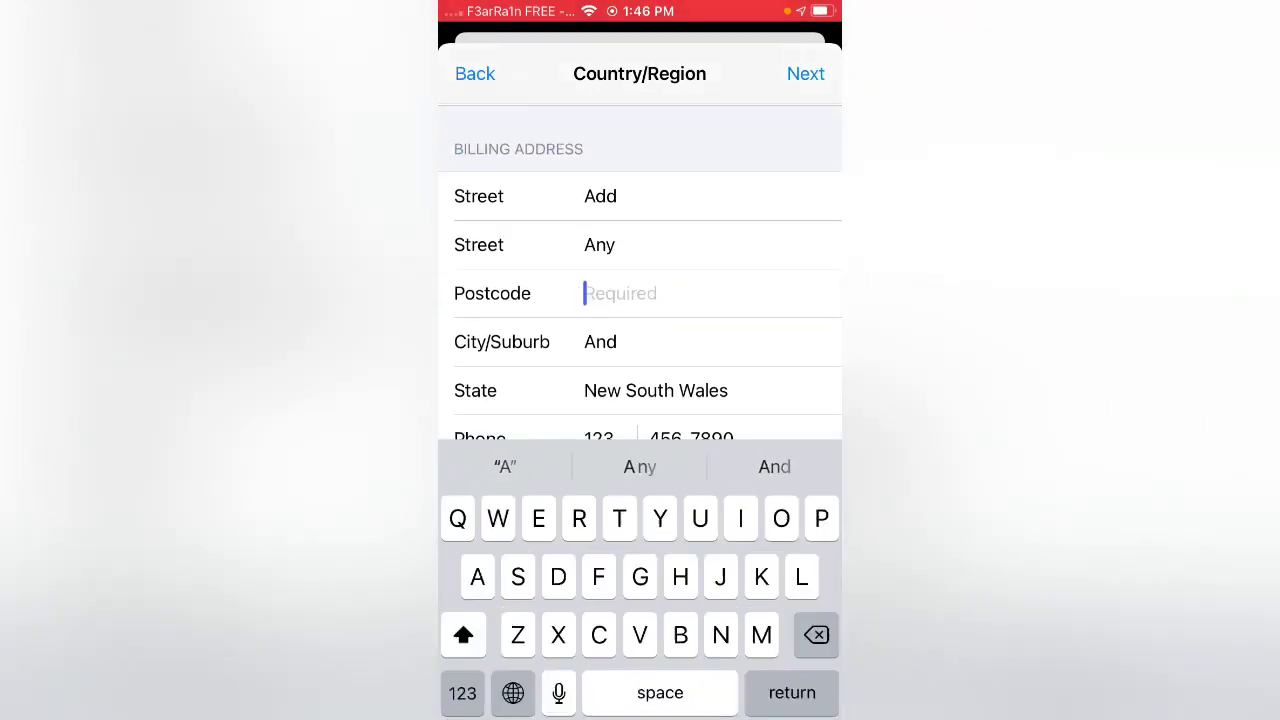
type("1000")
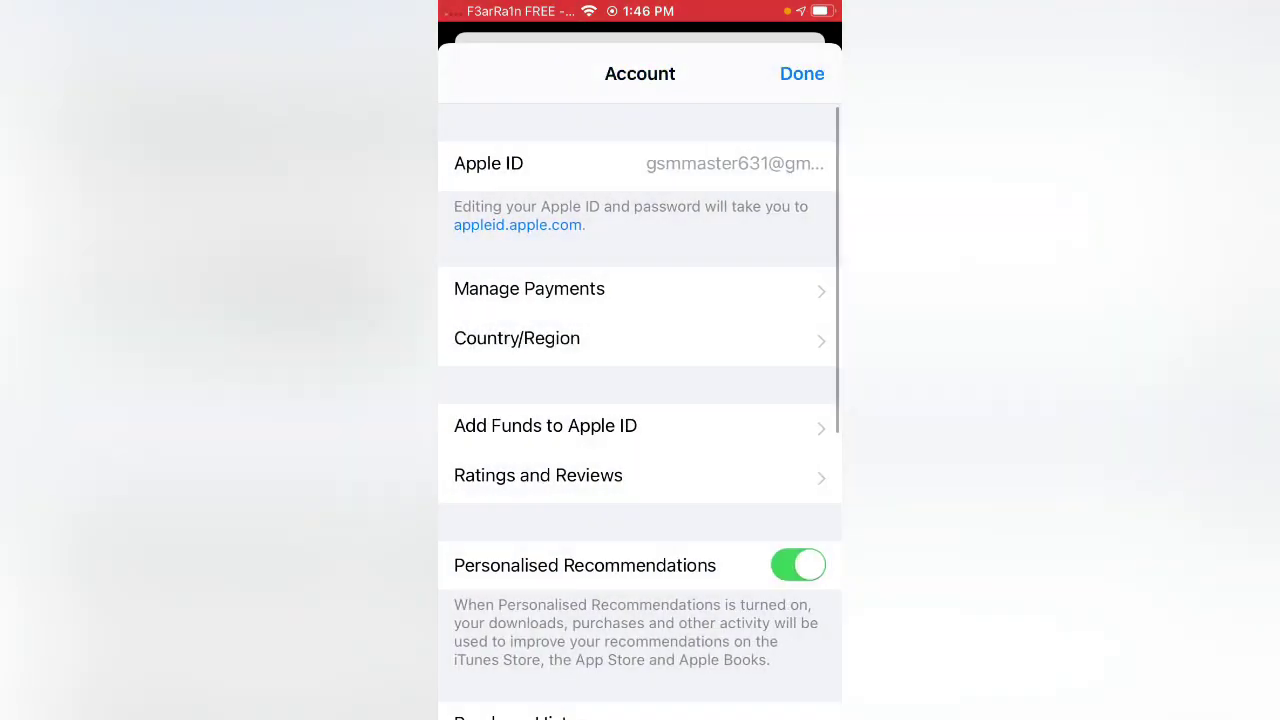
left_click(802, 73)
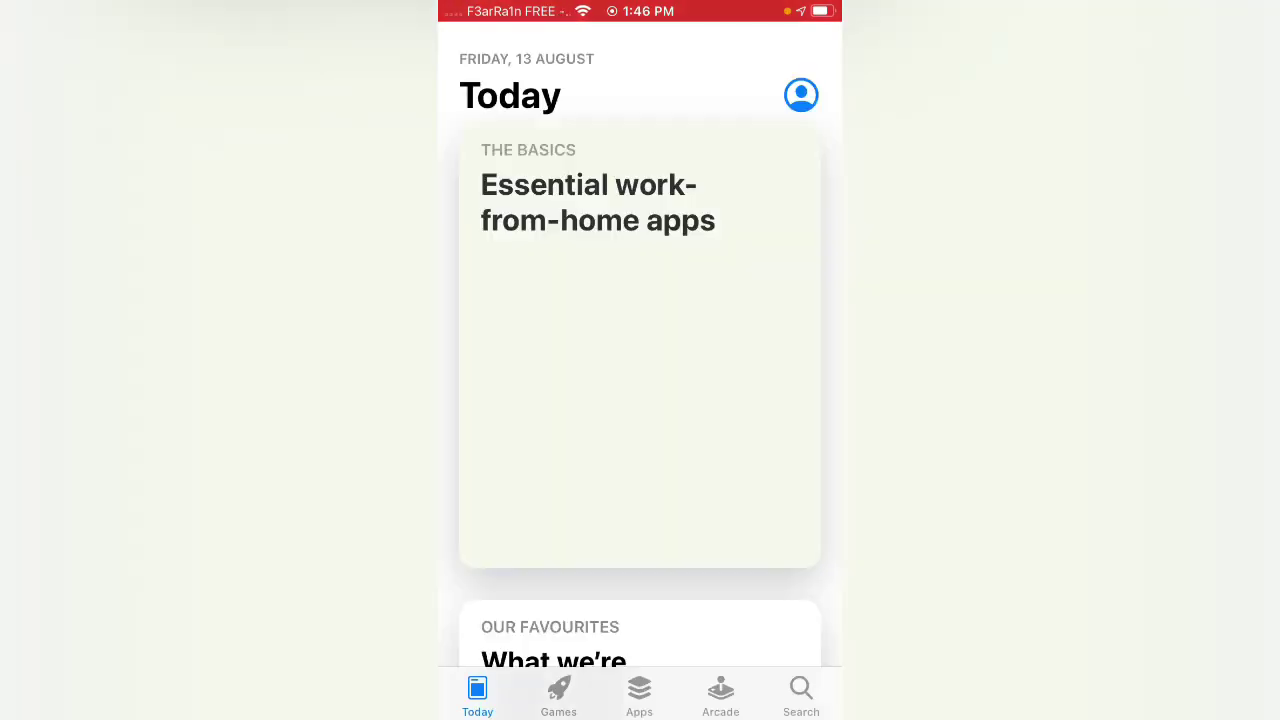
Step: Open Disney+ from Must-Have for iPhone in Apps and flip through its screenshots
left_click(639, 693)
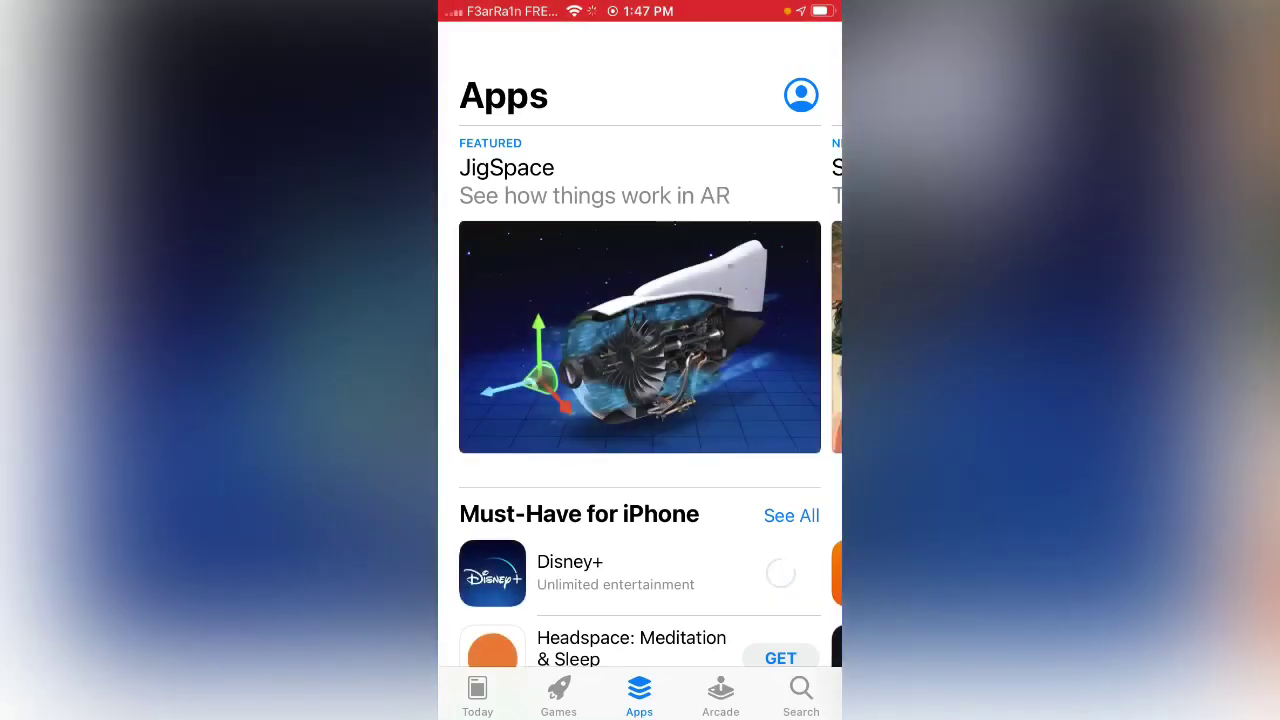
left_click(570, 573)
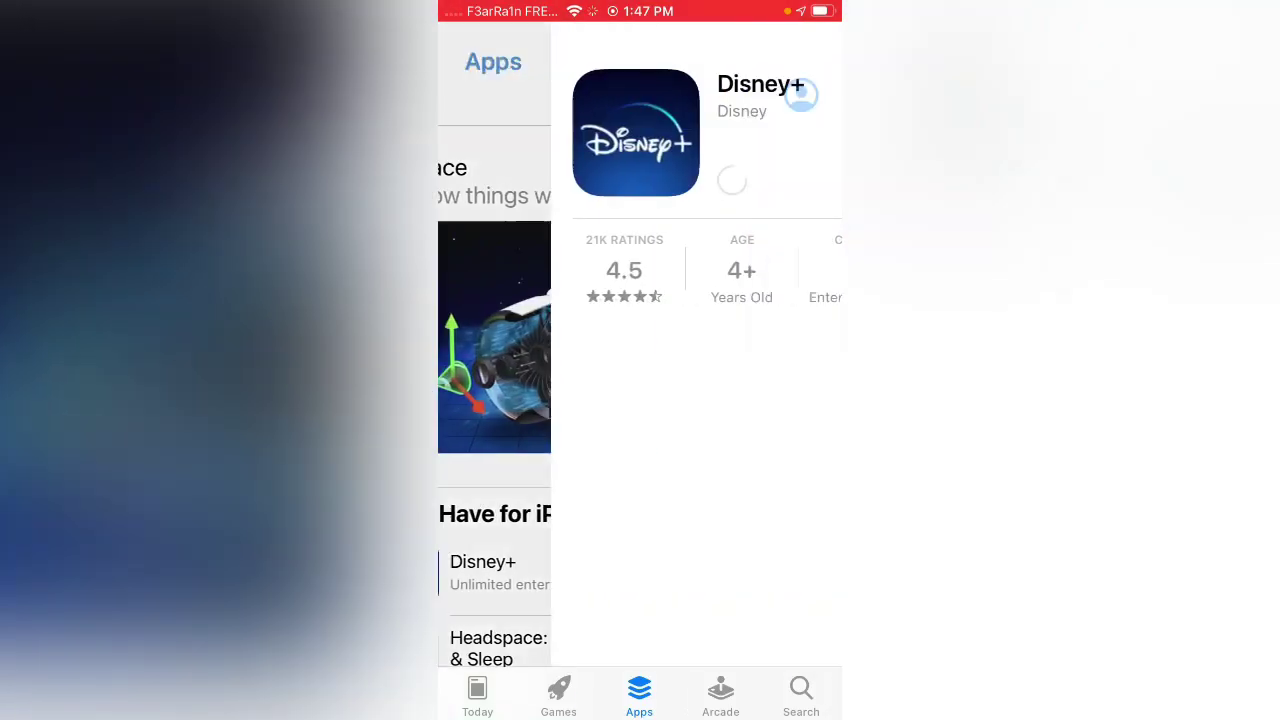
scroll(640, 270, "right", 2)
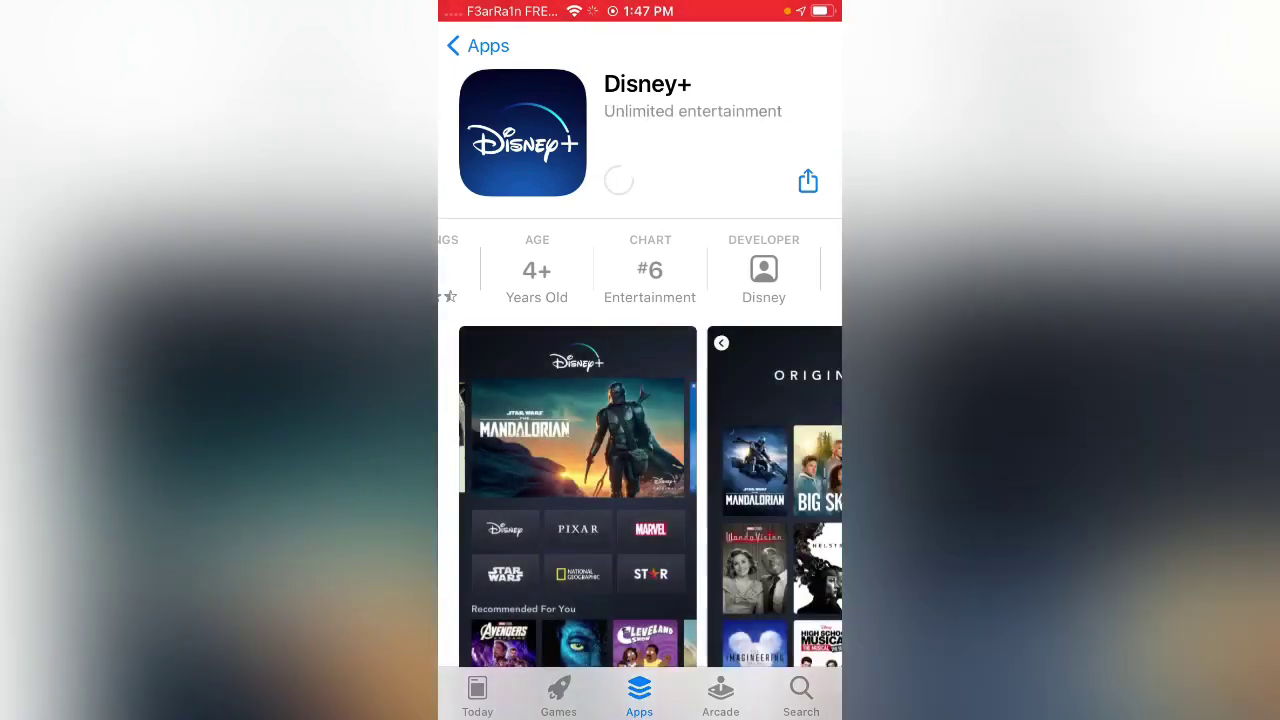
scroll(640, 270, "right", 2)
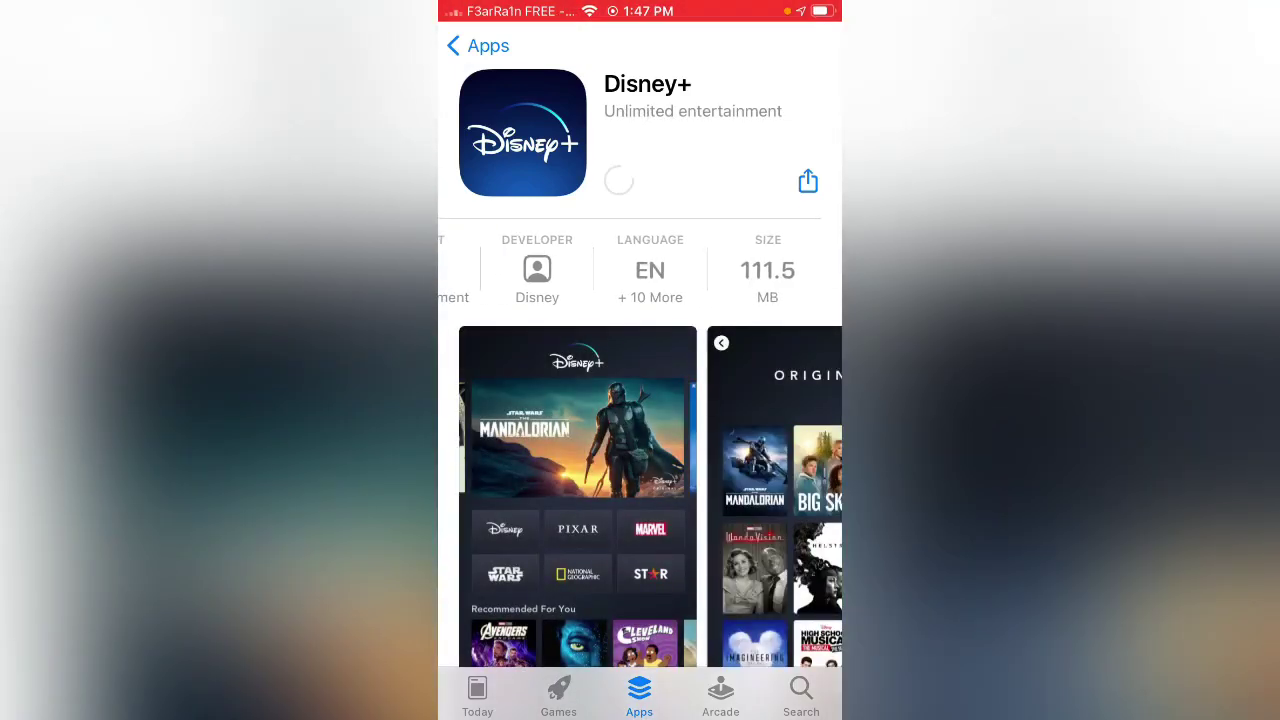
scroll(640, 270, "left", 4)
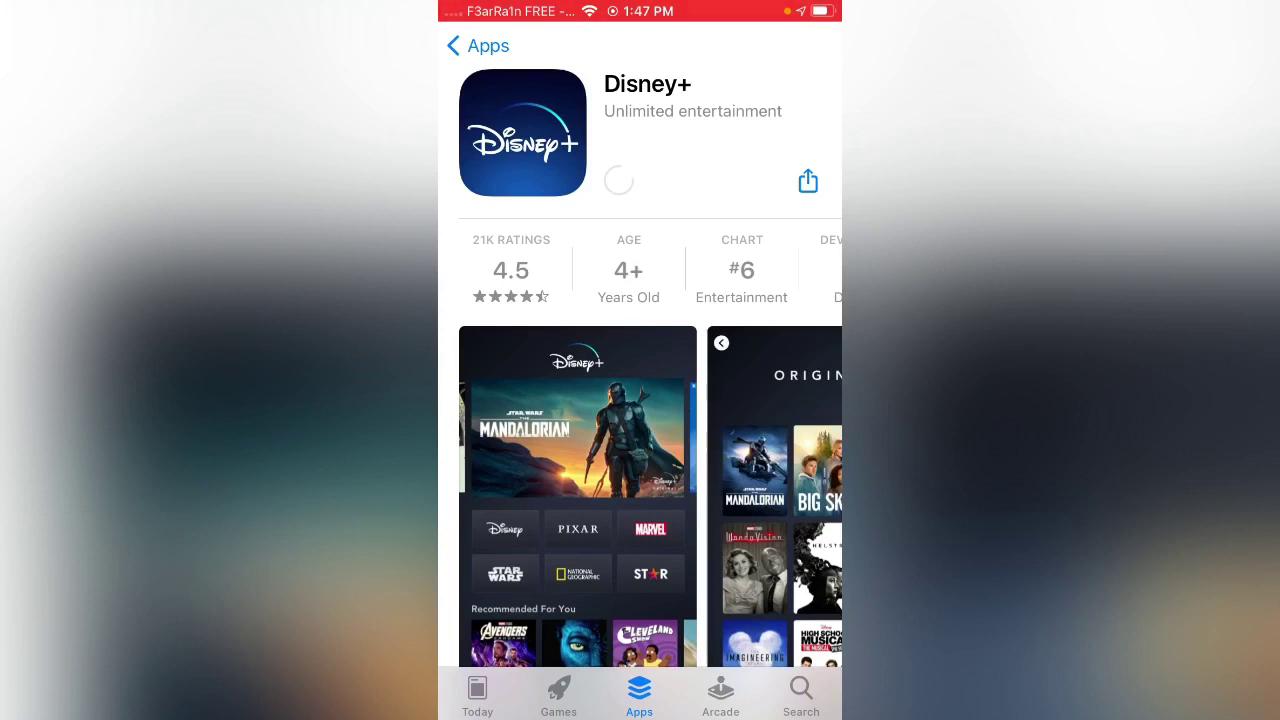
Step: Scroll around the Disney+ page while its download waits to begin
scroll(640, 400, "down", 5)
scroll(640, 400, "up", 2)
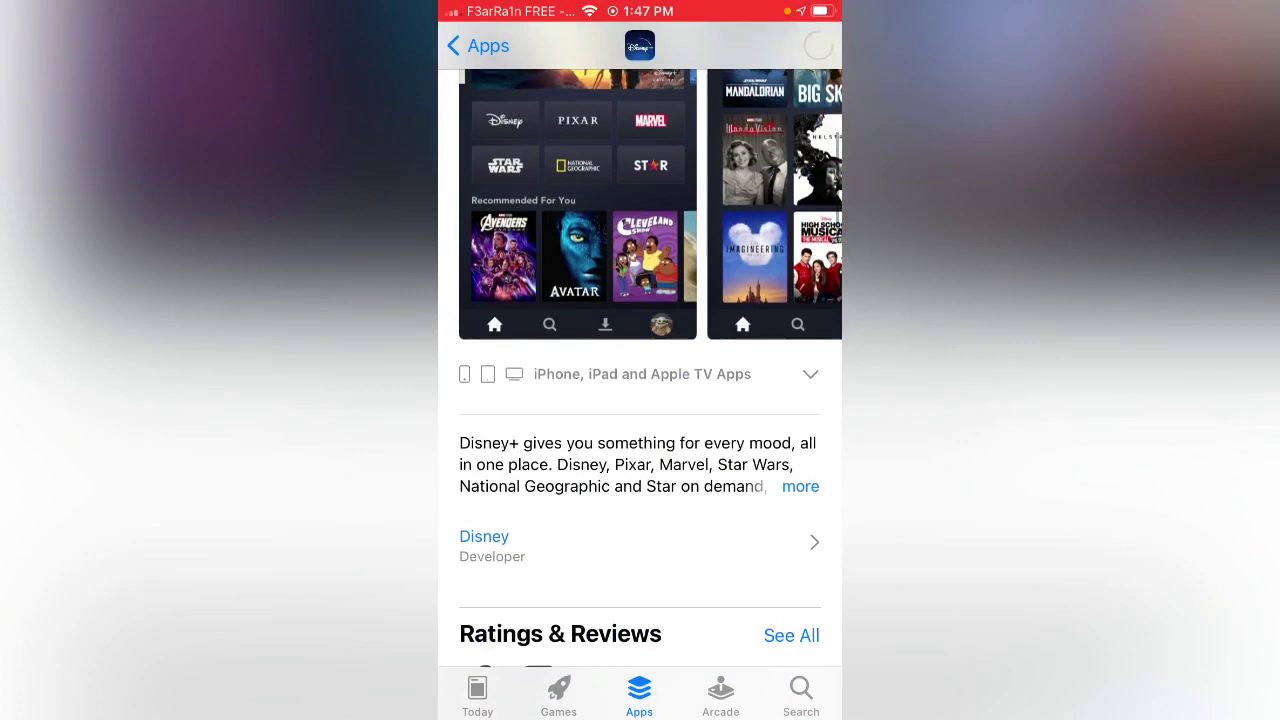
scroll(640, 400, "up", 3)
scroll(640, 400, "up", 2)
scroll(640, 400, "up", 1)
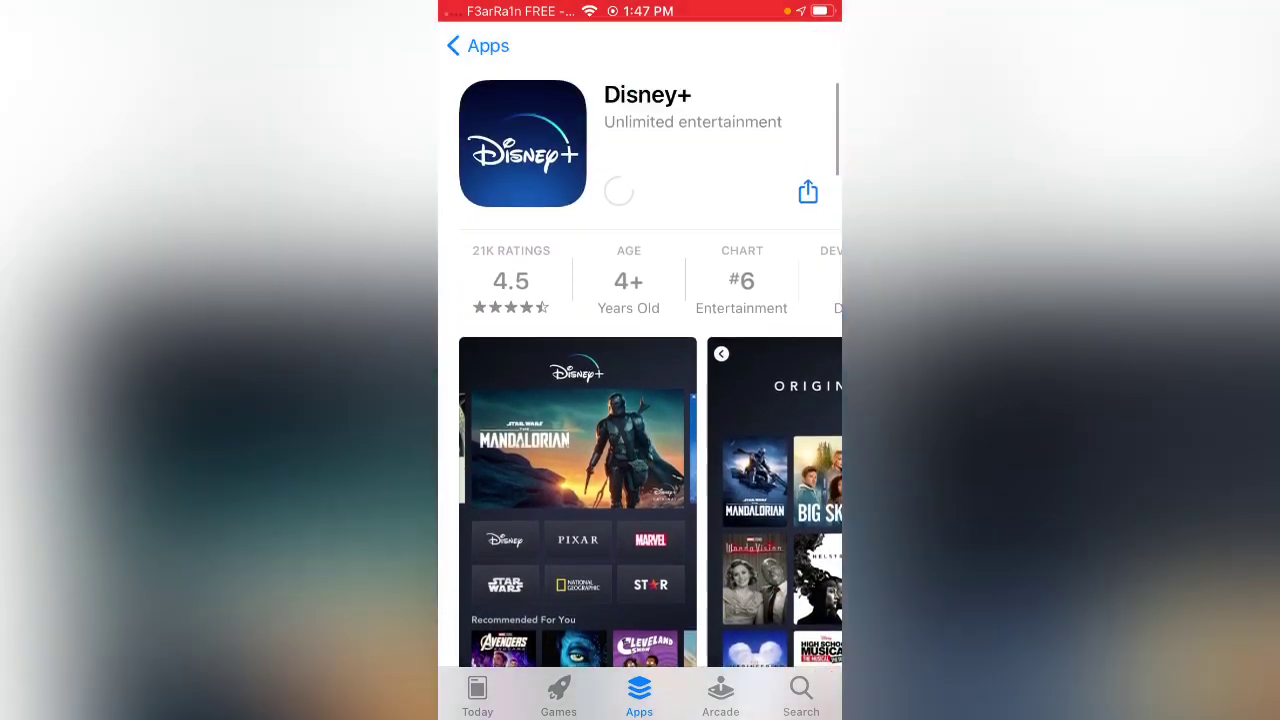
scroll(640, 270, "right", 5)
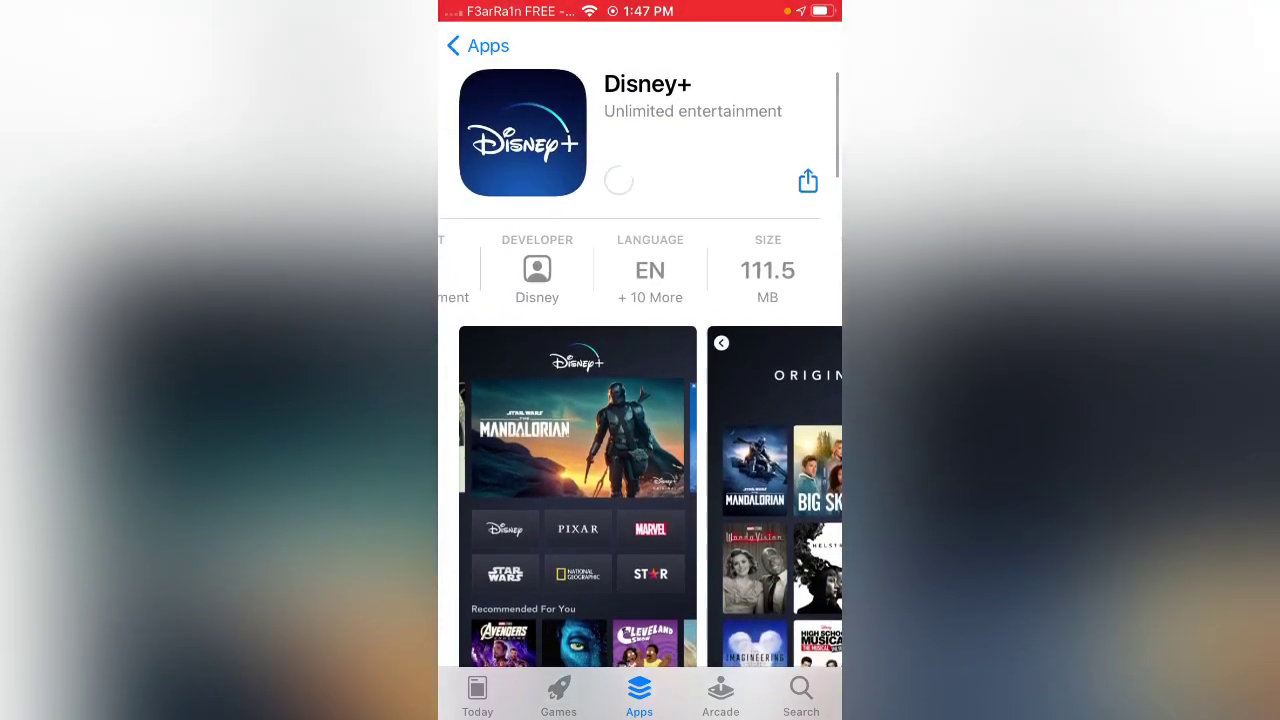
scroll(640, 270, "left", 5)
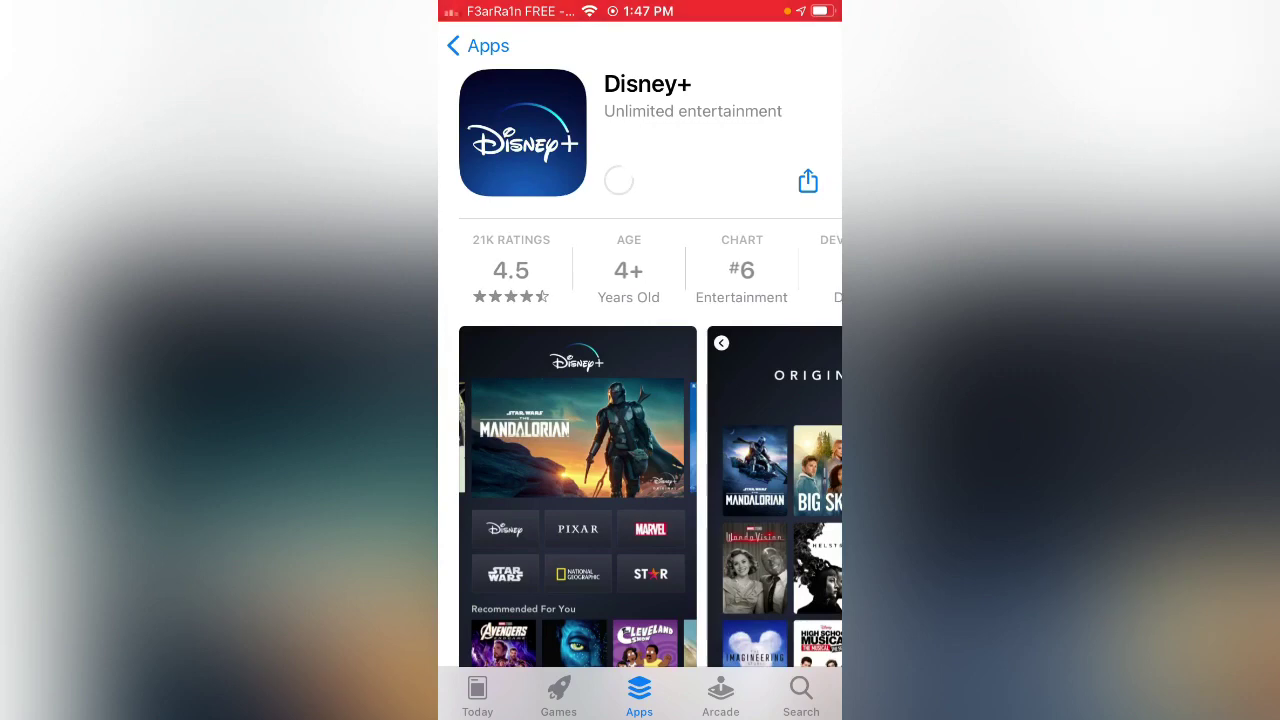
scroll(640, 400, "down", 3)
scroll(640, 400, "down", 5)
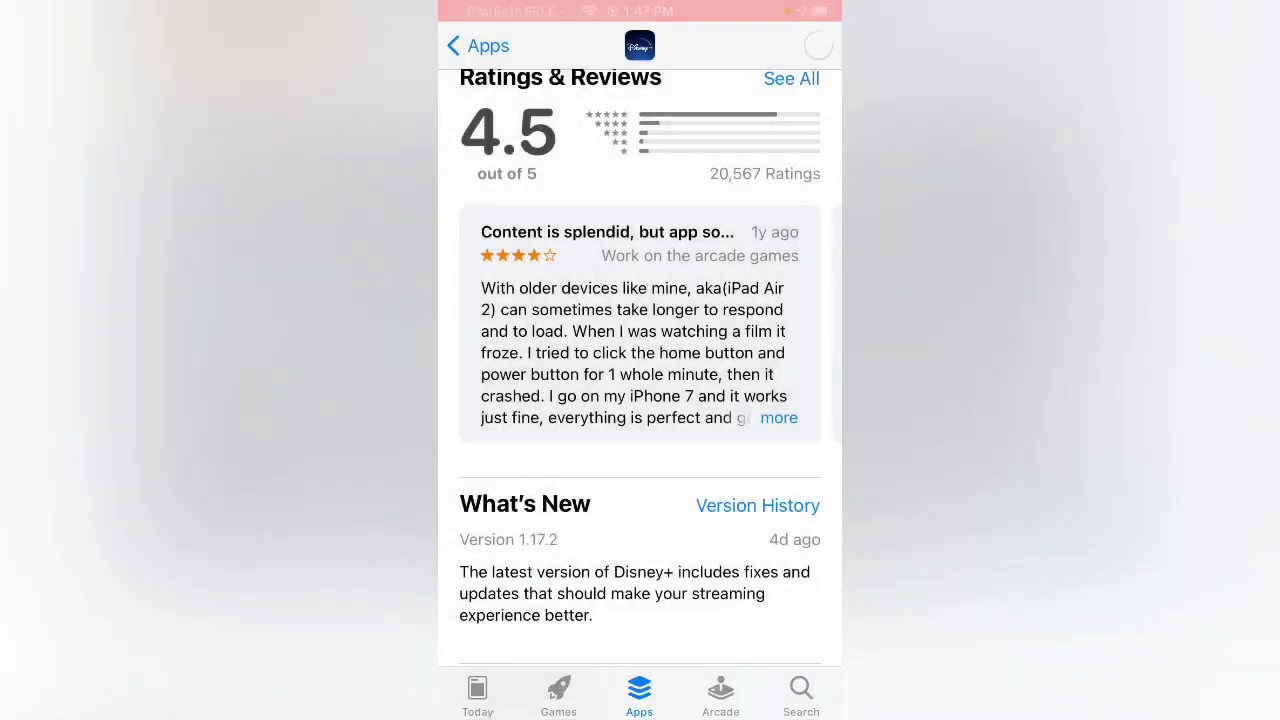
scroll(640, 370, "down", 3)
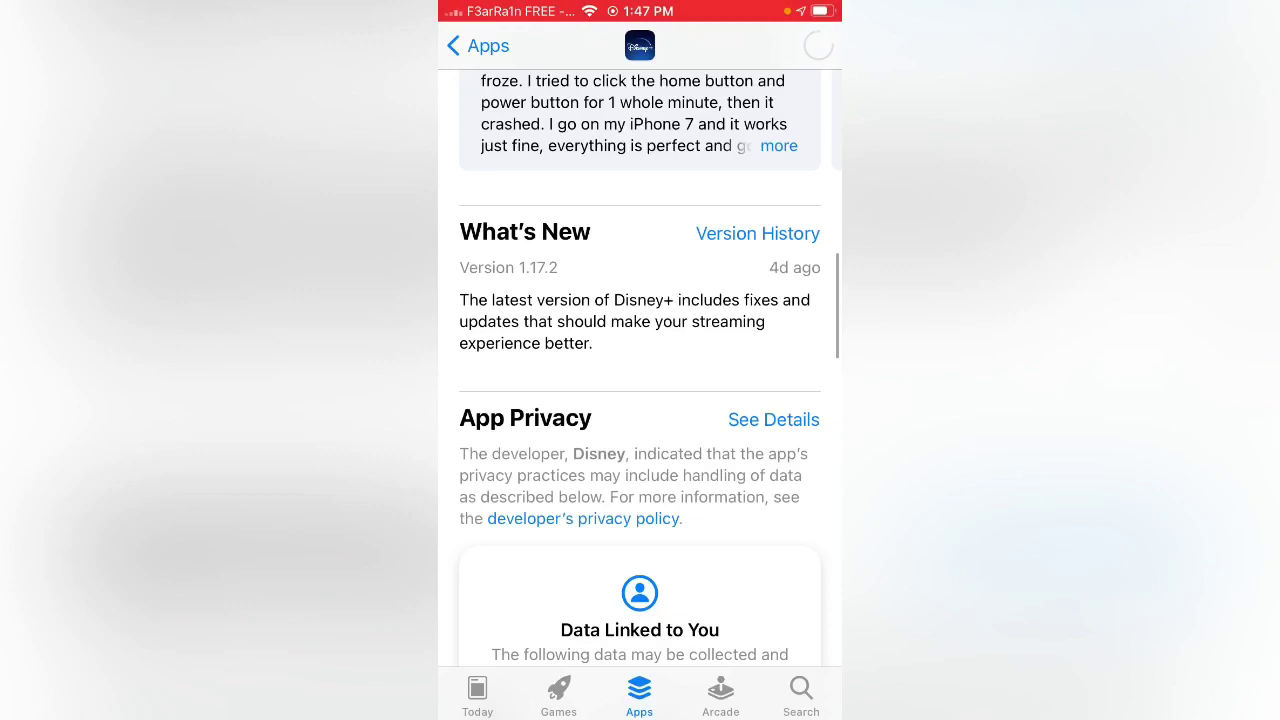
scroll(640, 370, "up", 10)
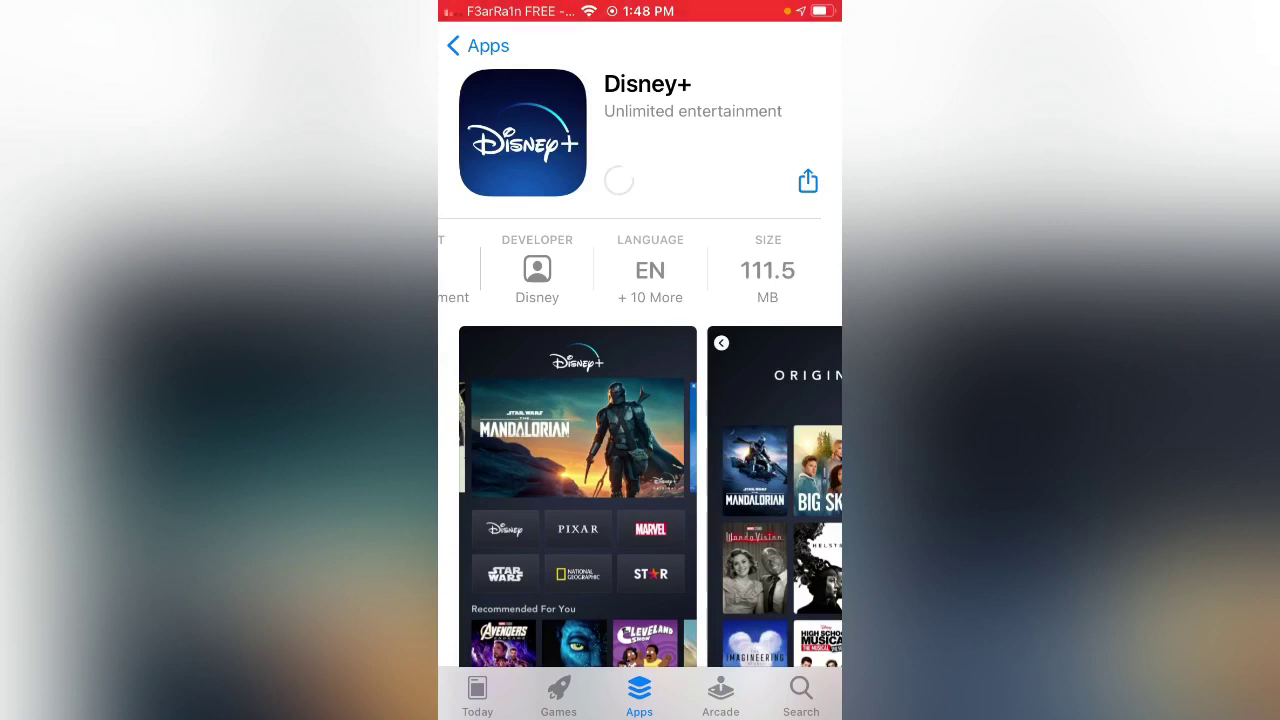
scroll(640, 400, "down", 15)
scroll(640, 400, "up", 15)
Step: Open and close the Disney+ Share sheet and a full-size screenshot
left_click(808, 181)
left_click(812, 387)
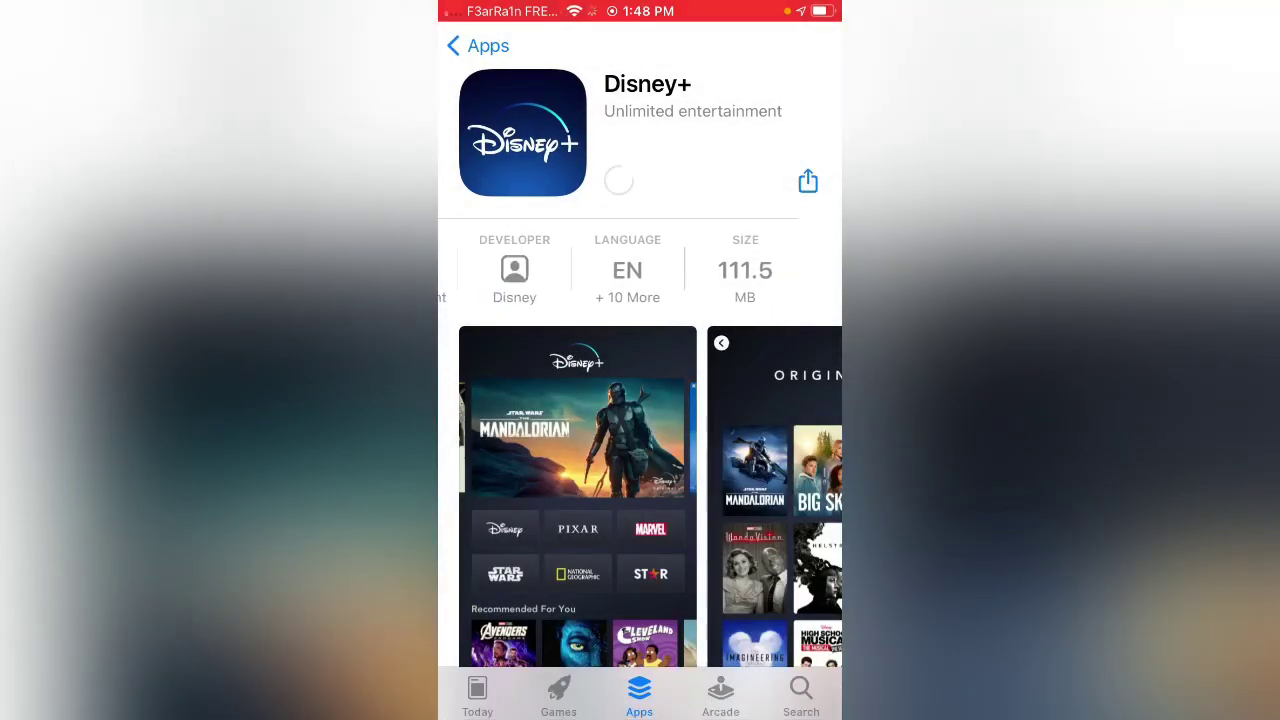
left_click(775, 500)
left_click(806, 60)
scroll(640, 400, "down", 3)
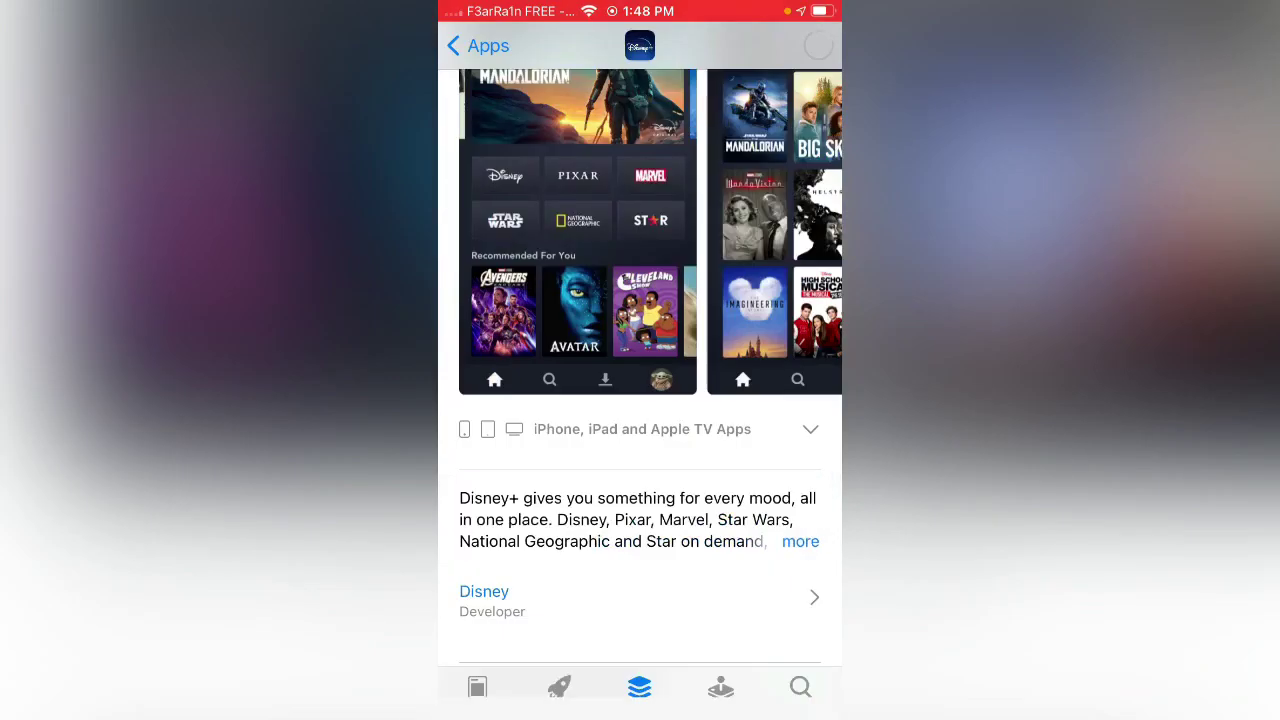
scroll(640, 400, "up", 4)
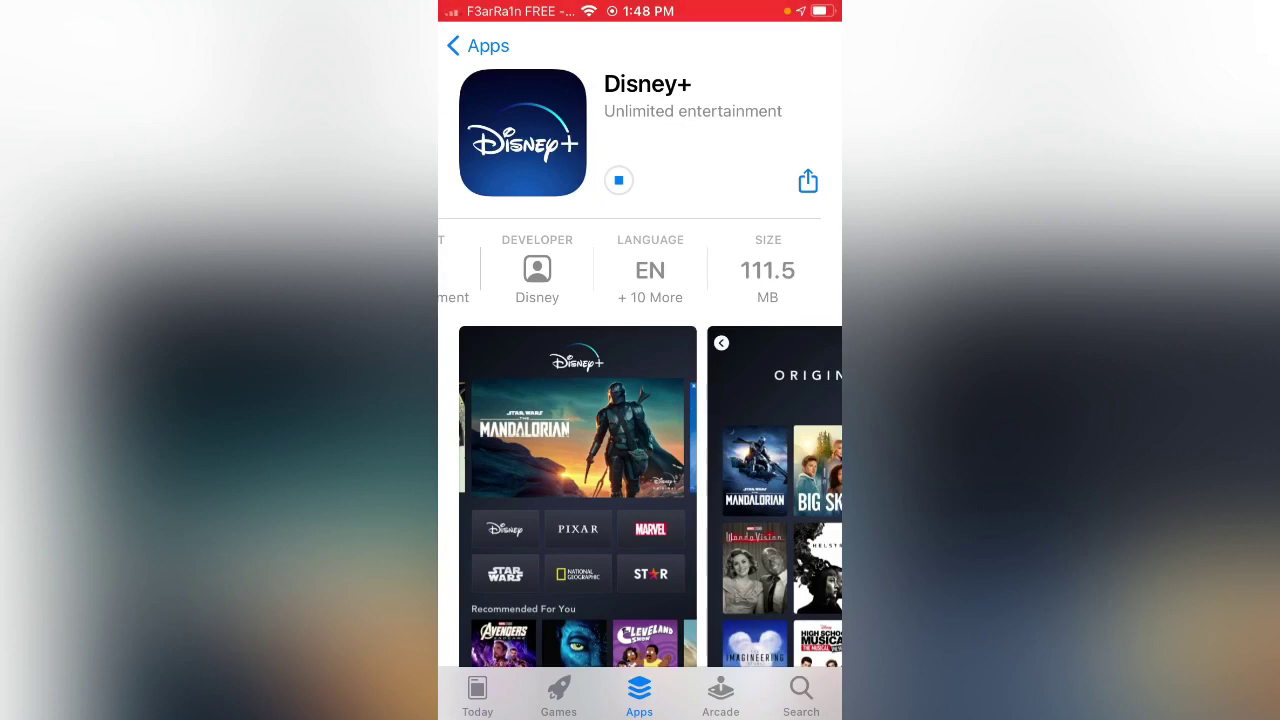
Step: Return Home and move to the second page where Disney+ shows Loading...
key("super")
left_click_drag(780, 360, 500, 360)
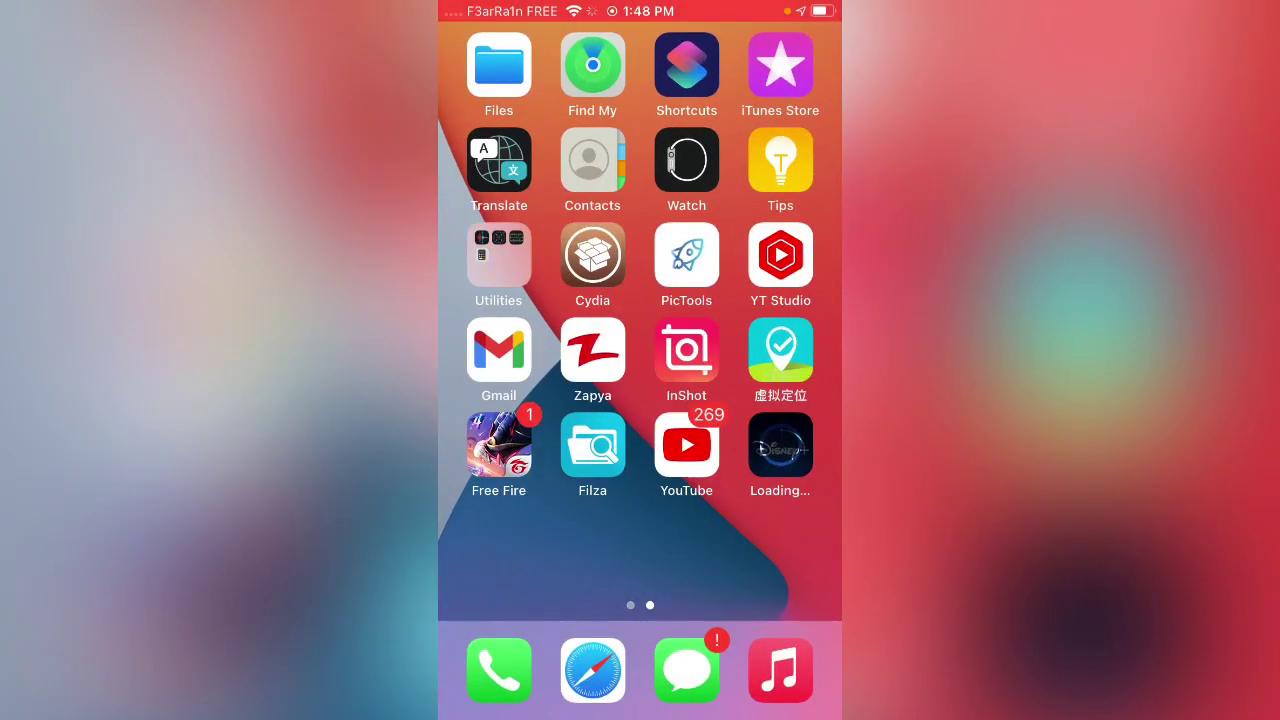